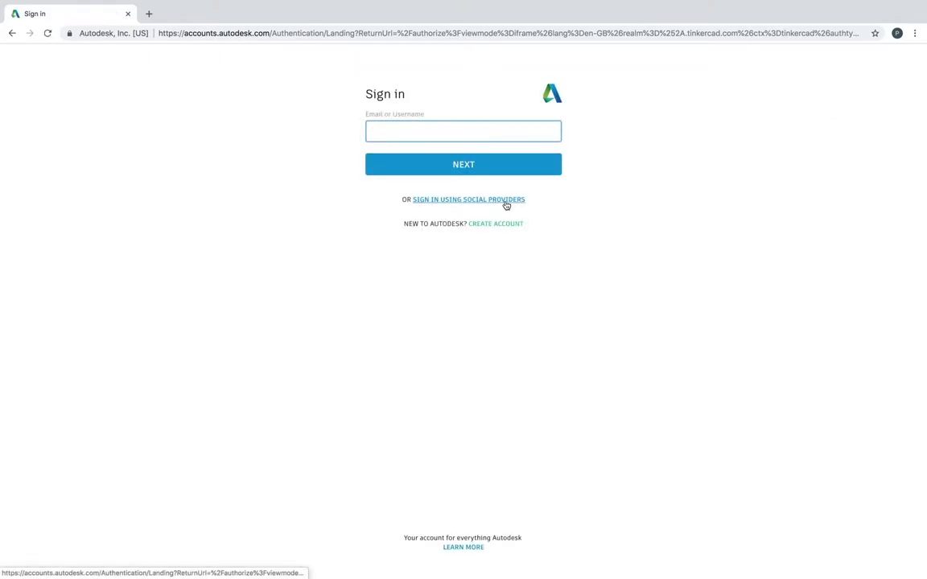
Step: Sign in with the student Google account, dismissing the translation offer
{"action": "left_click", "coordinate": [505, 201]}
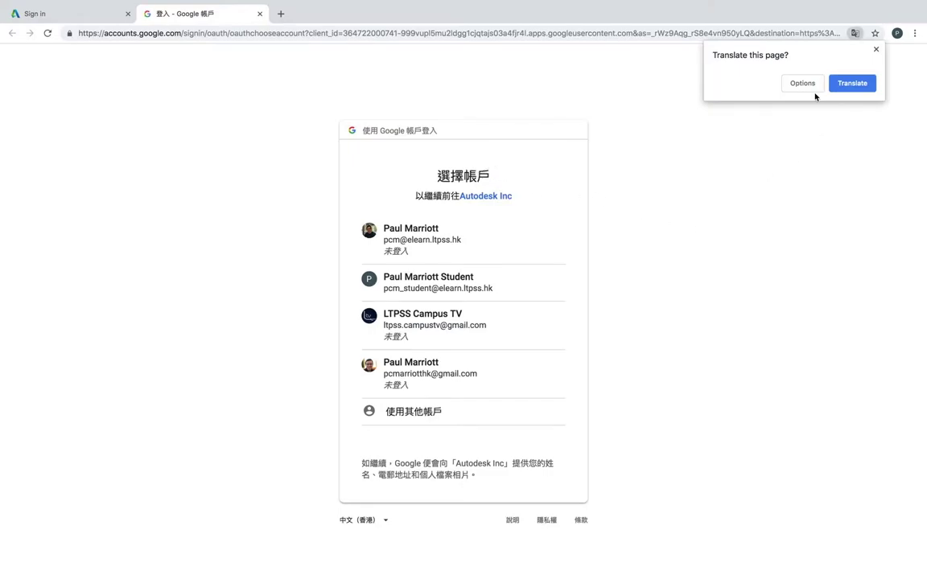
{"action": "left_click", "coordinate": [877, 50]}
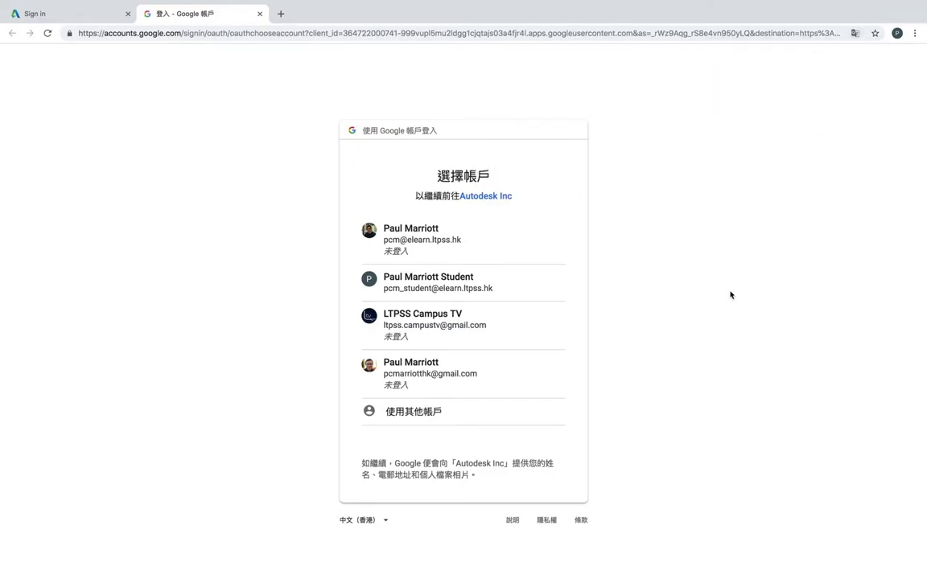
{"action": "left_click", "coordinate": [431, 288]}
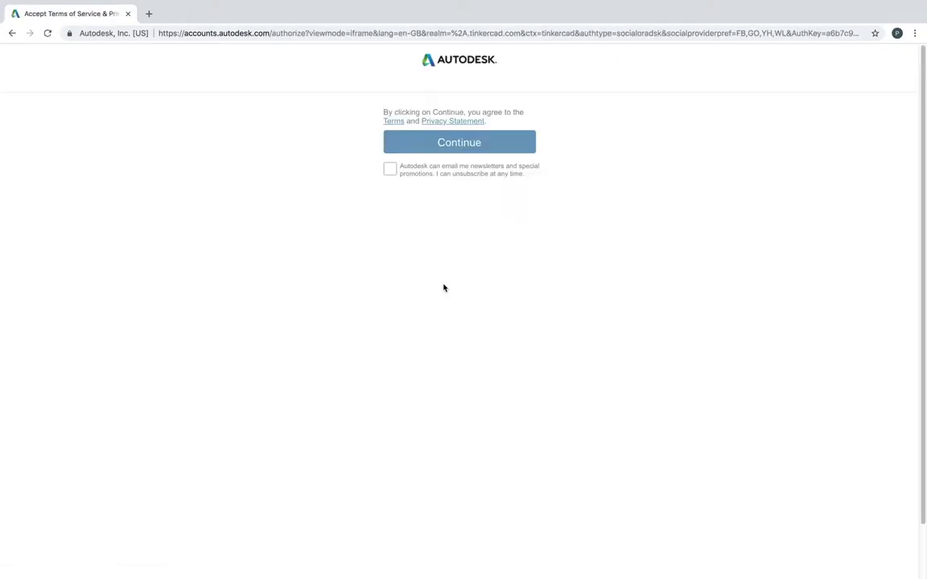
Step: Opt in to Autodesk newsletters, accept the terms, and close the Welcome popup
{"action": "left_click", "coordinate": [390, 169]}
{"action": "left_click", "coordinate": [443, 151]}
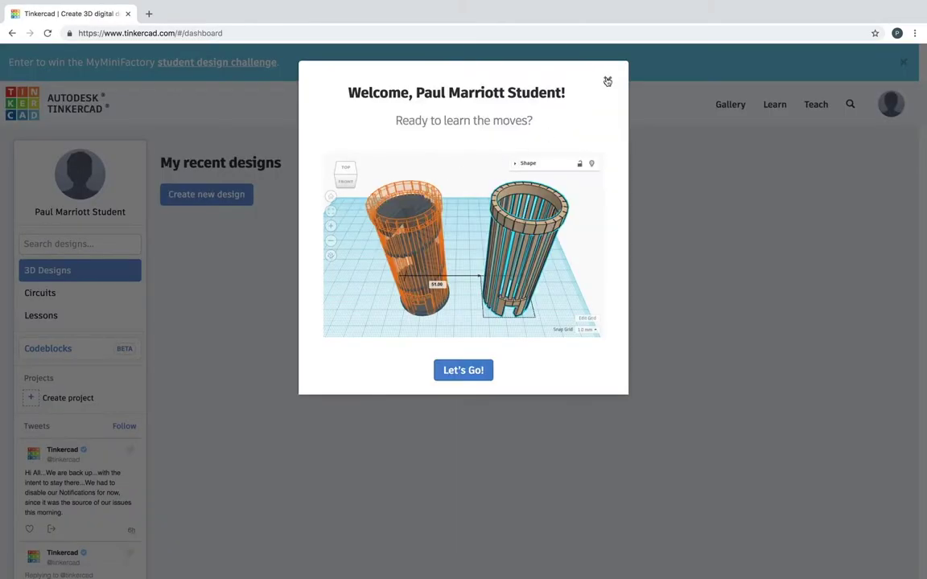
{"action": "left_click", "coordinate": [607, 81]}
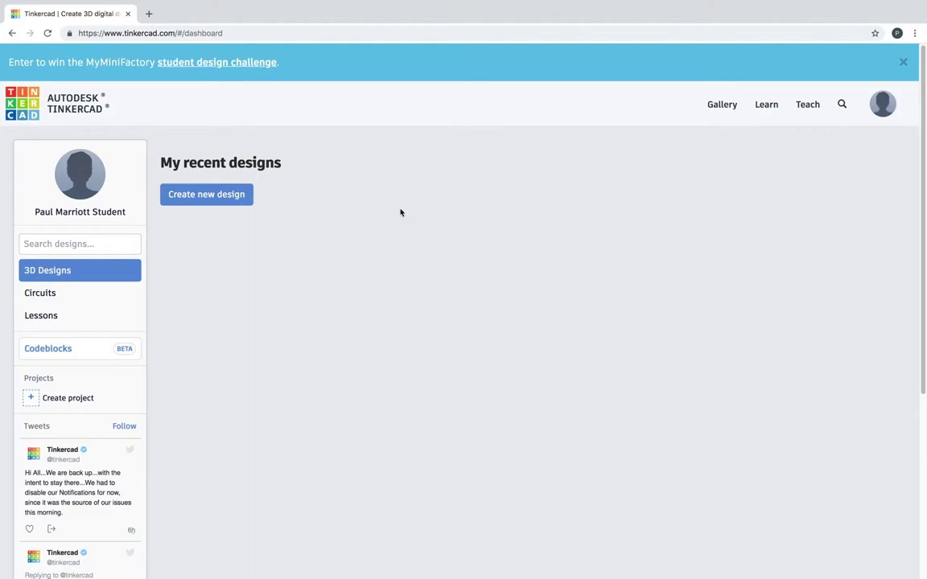
Step: Create a new blank design, Funky Curcan-Jarv, and zoom around its empty workplane
{"action": "left_click", "coordinate": [220, 196]}
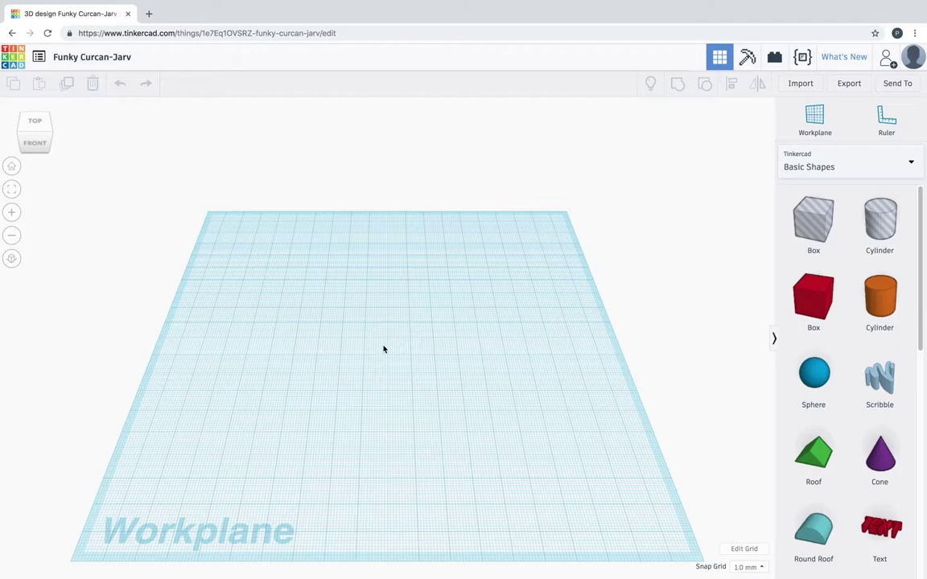
{"action": "scroll", "coordinate": [395, 351], "scroll_direction": "down", "scroll_amount": 5}
{"action": "scroll", "coordinate": [397, 350], "scroll_direction": "up", "scroll_amount": 10}
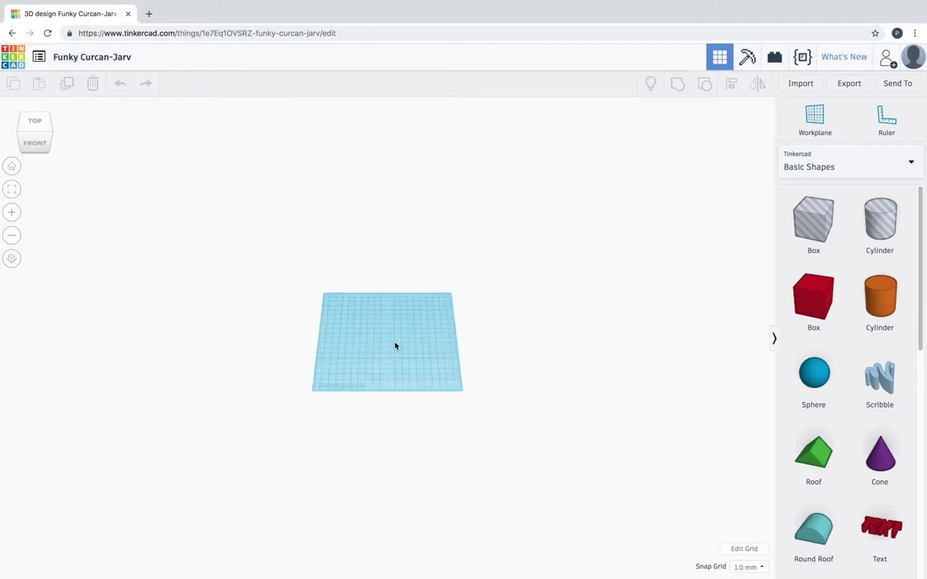
{"action": "scroll", "coordinate": [389, 342], "scroll_direction": "down", "scroll_amount": 5}
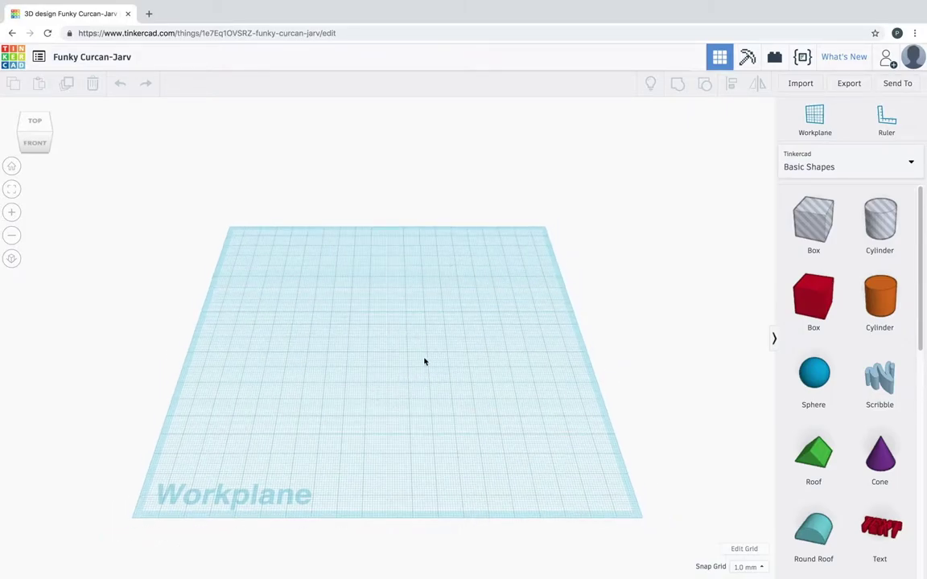
Step: Drop a red box onto the workplane and flatten it to 7 mm height
{"action": "mouse_move", "coordinate": [923, 239]}
{"action": "left_mouse_down"}
{"action": "mouse_move", "coordinate": [924, 265]}
{"action": "mouse_move", "coordinate": [923, 244]}
{"action": "left_mouse_up"}
{"action": "left_click_drag", "start_coordinate": [821, 278], "coordinate": [389, 343]}
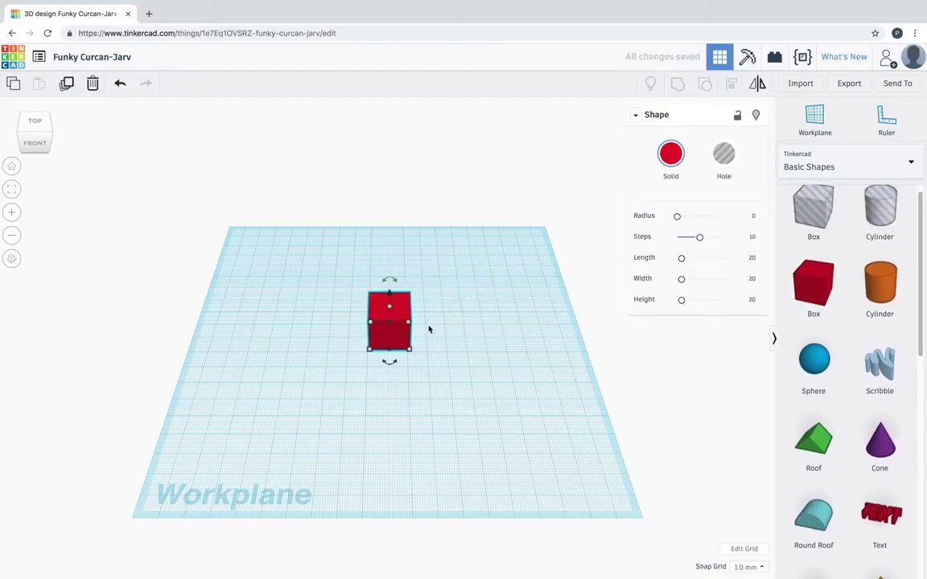
{"action": "key", "text": "f"}
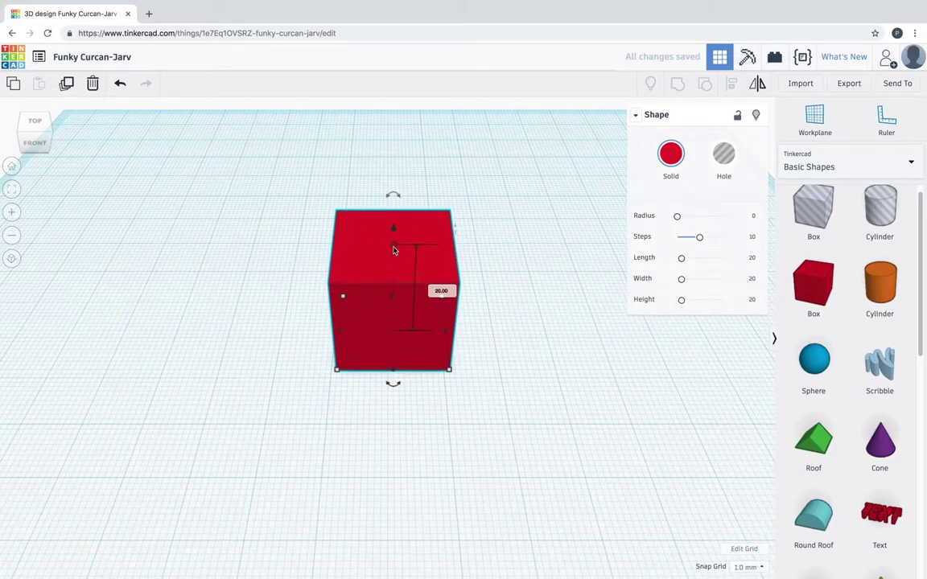
{"action": "left_click_drag", "start_coordinate": [393, 250], "coordinate": [384, 300]}
Step: Stretch the red box longer and deeper, keeping it resting on the workplane
{"action": "right_click_drag", "start_coordinate": [527, 300], "coordinate": [430, 244]}
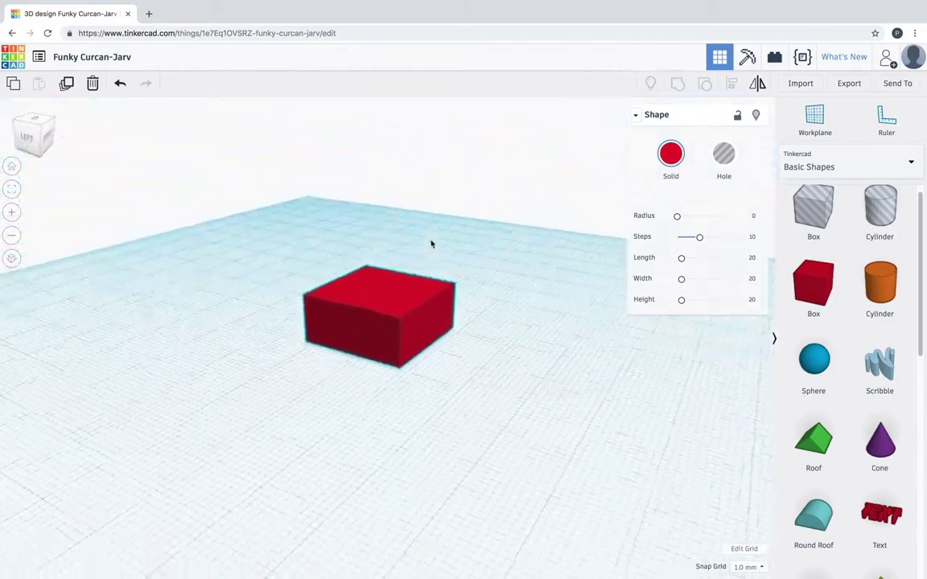
{"action": "left_click_drag", "start_coordinate": [445, 367], "coordinate": [607, 378]}
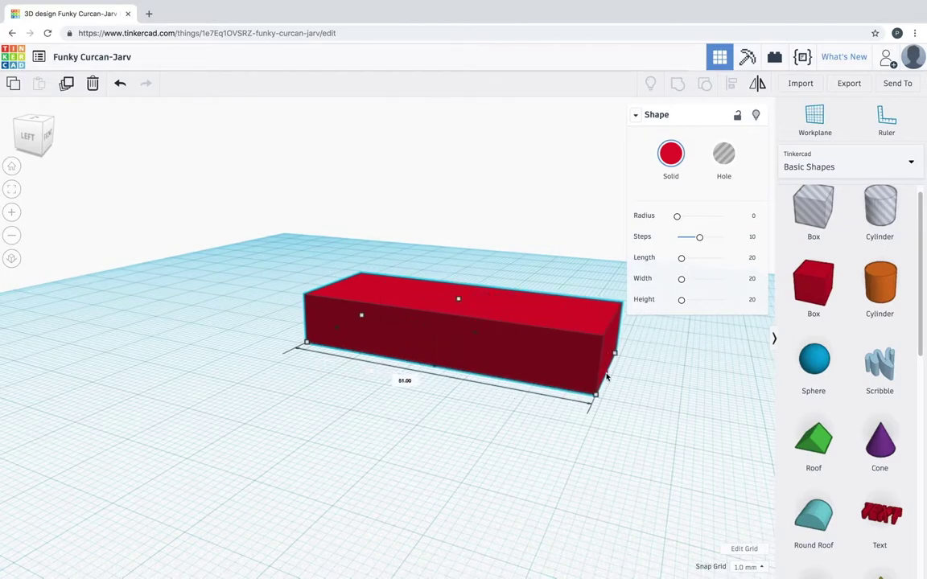
{"action": "left_click_drag", "start_coordinate": [430, 372], "coordinate": [408, 408]}
{"action": "left_click_drag", "start_coordinate": [439, 296], "coordinate": [444, 214]}
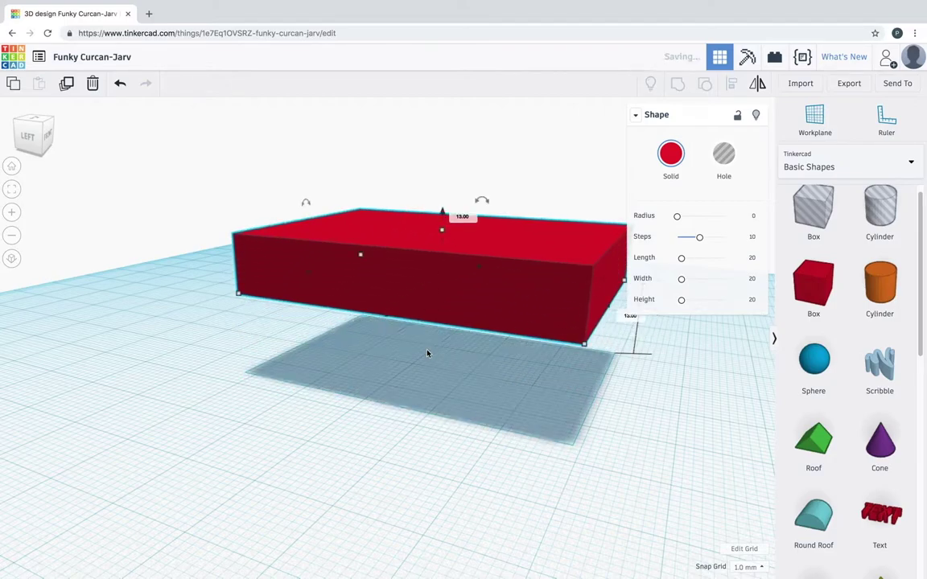
{"action": "right_click_drag", "start_coordinate": [427, 355], "coordinate": [476, 381]}
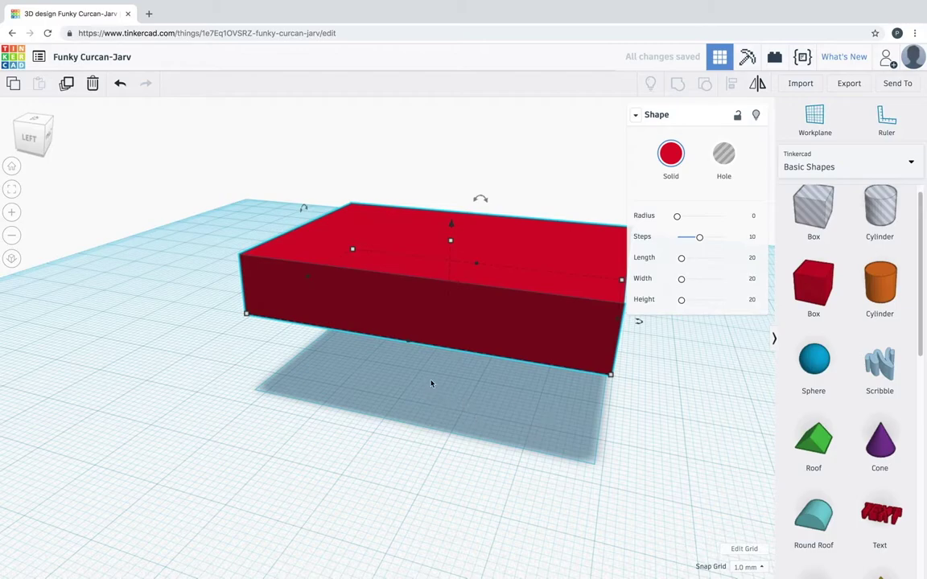
{"action": "left_click_drag", "start_coordinate": [450, 227], "coordinate": [456, 301]}
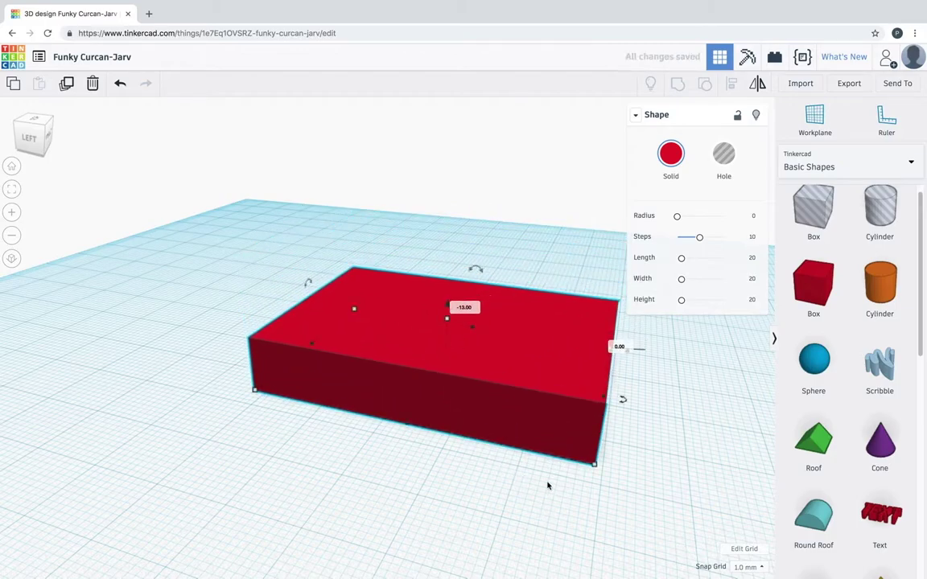
Step: Add a blue sphere beside the red box
{"action": "right_click_drag", "start_coordinate": [548, 484], "coordinate": [530, 393]}
{"action": "scroll", "coordinate": [739, 389], "scroll_direction": "up", "scroll_amount": 5}
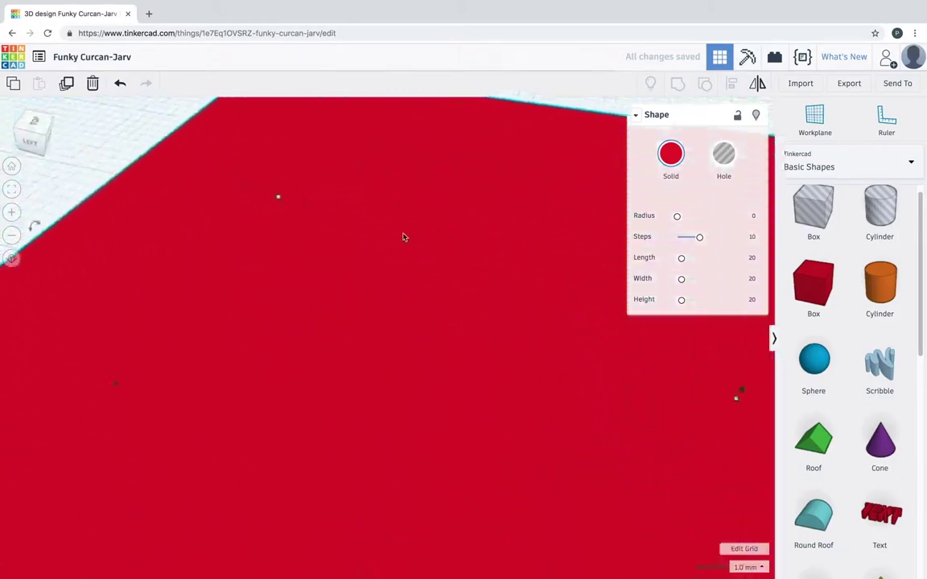
{"action": "scroll", "coordinate": [409, 230], "scroll_direction": "down", "scroll_amount": 10}
{"action": "left_click_drag", "start_coordinate": [814, 359], "coordinate": [507, 372]}
{"action": "right_click_drag", "start_coordinate": [437, 427], "coordinate": [636, 330]}
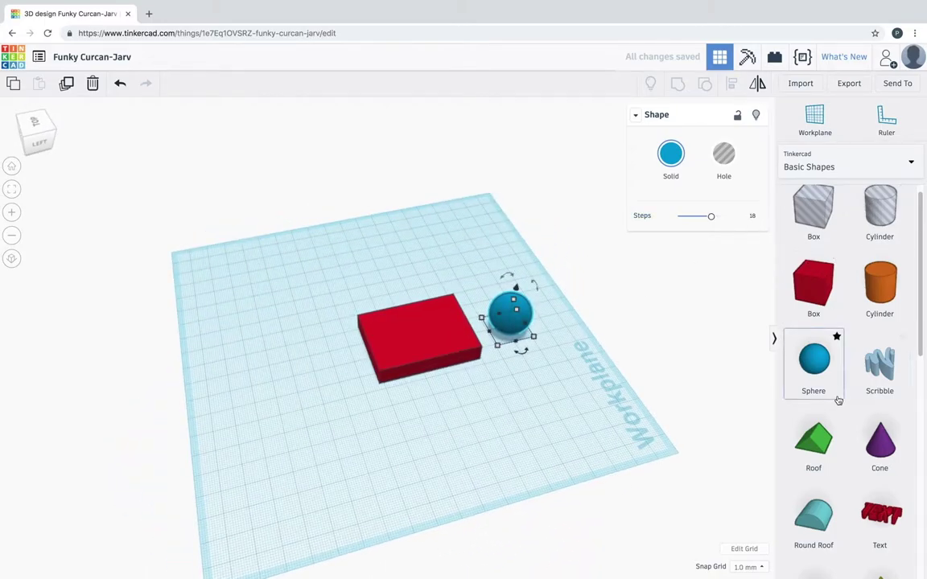
Step: Place a TEXT shape, rotate it 90° to read horizontally, and move it in front of the box
{"action": "scroll", "coordinate": [829, 399], "scroll_direction": "down", "scroll_amount": 1}
{"action": "left_click_drag", "start_coordinate": [885, 497], "coordinate": [330, 414]}
{"action": "left_click_drag", "start_coordinate": [308, 331], "coordinate": [342, 328]}
{"action": "right_click_drag", "start_coordinate": [341, 329], "coordinate": [317, 275]}
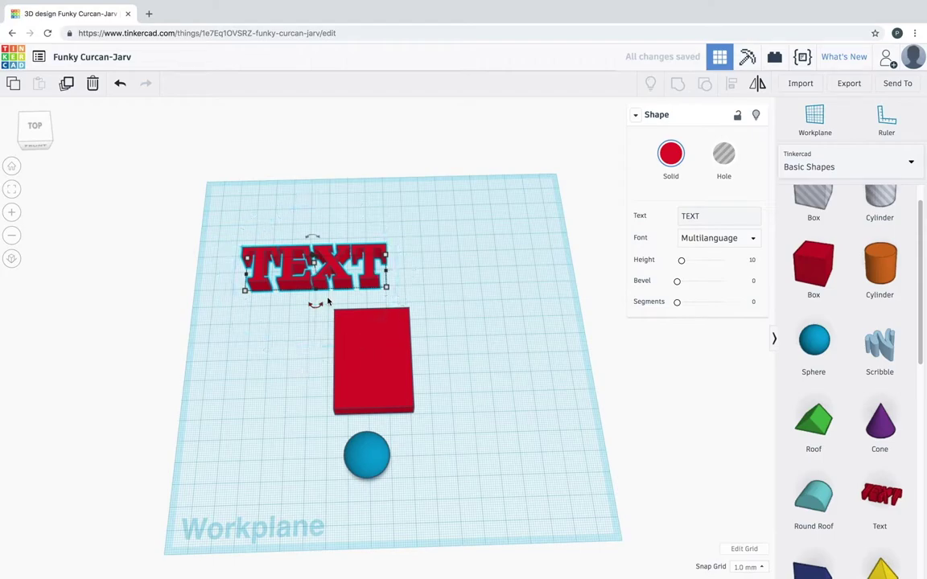
{"action": "left_click_drag", "start_coordinate": [328, 301], "coordinate": [248, 279]}
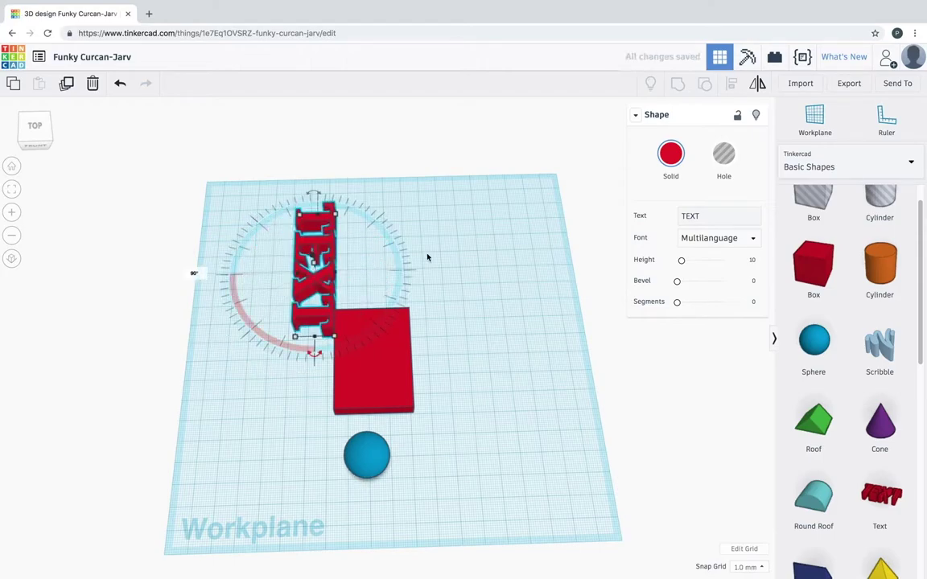
{"action": "right_click_drag", "start_coordinate": [427, 257], "coordinate": [415, 358]}
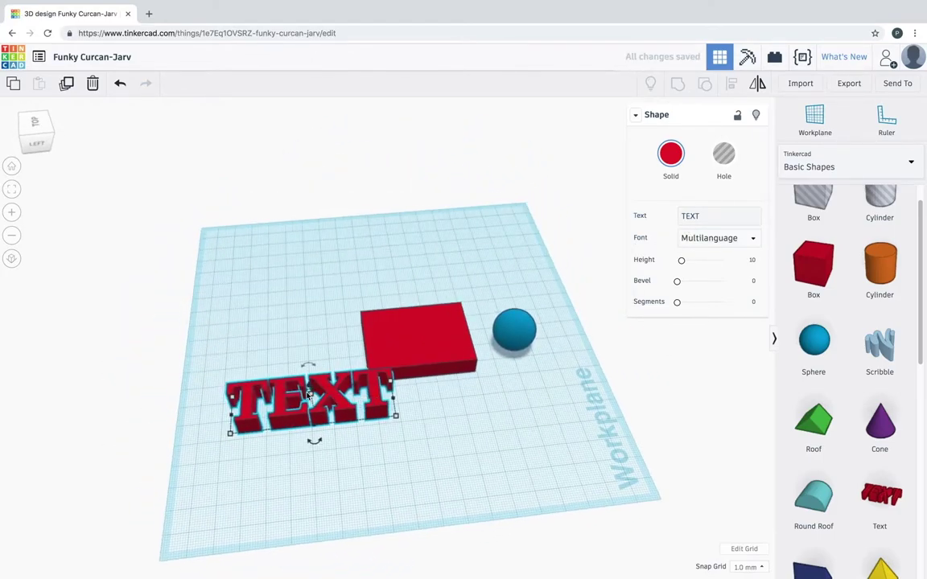
{"action": "left_click_drag", "start_coordinate": [308, 395], "coordinate": [409, 426]}
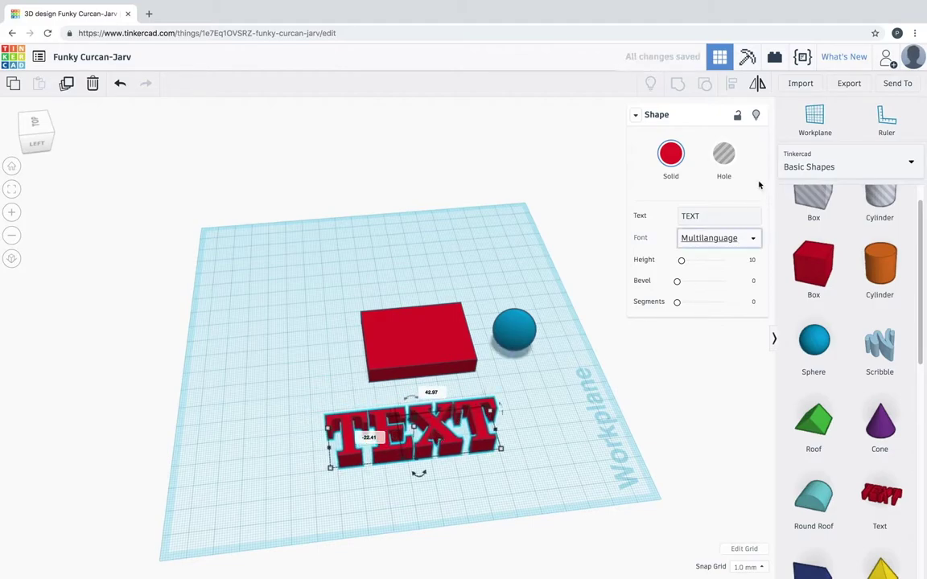
Step: Replace the shape's text with MARRIOTT
{"action": "left_click", "coordinate": [693, 215]}
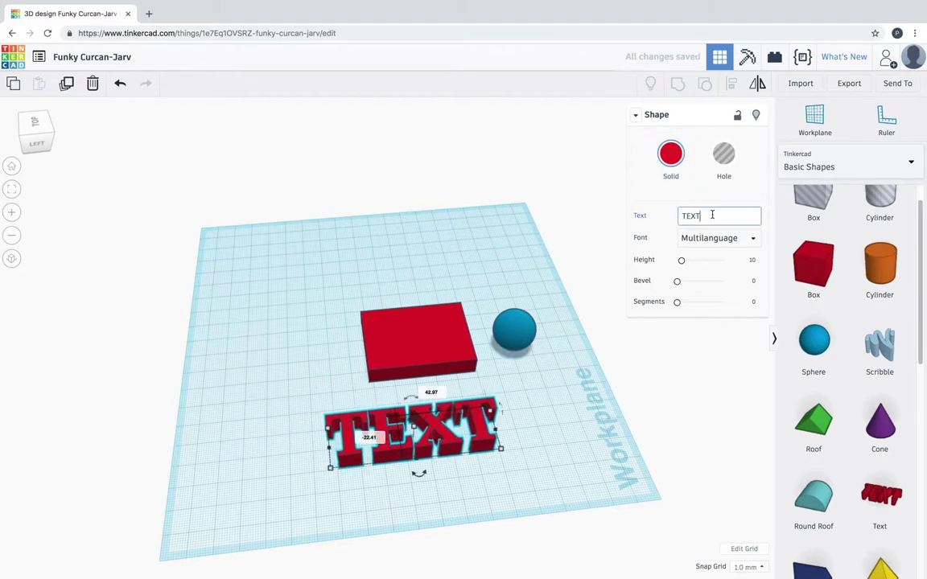
{"action": "key", "text": "Tab"}
{"action": "left_click_drag", "start_coordinate": [720, 215], "coordinate": [642, 224]}
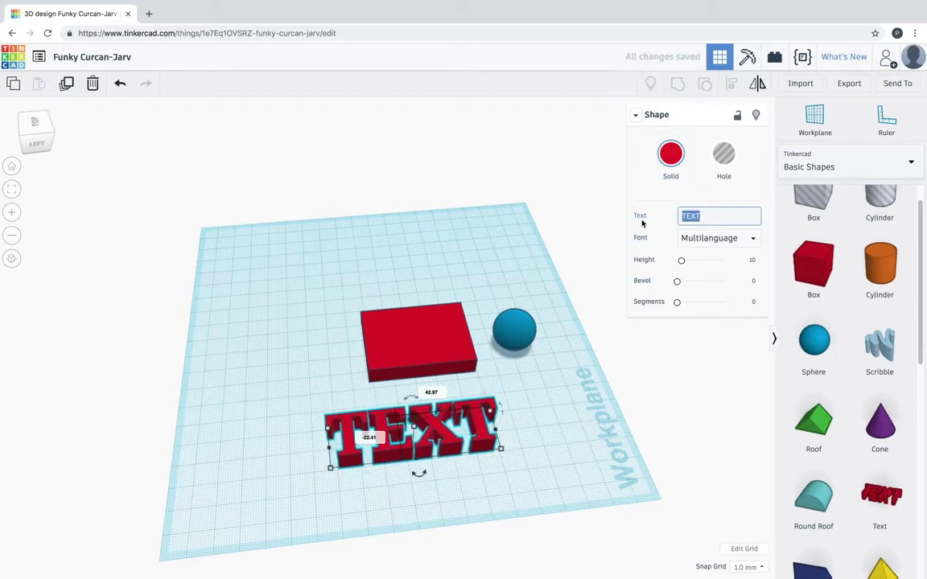
{"action": "type", "text": "MARRIOTT"}
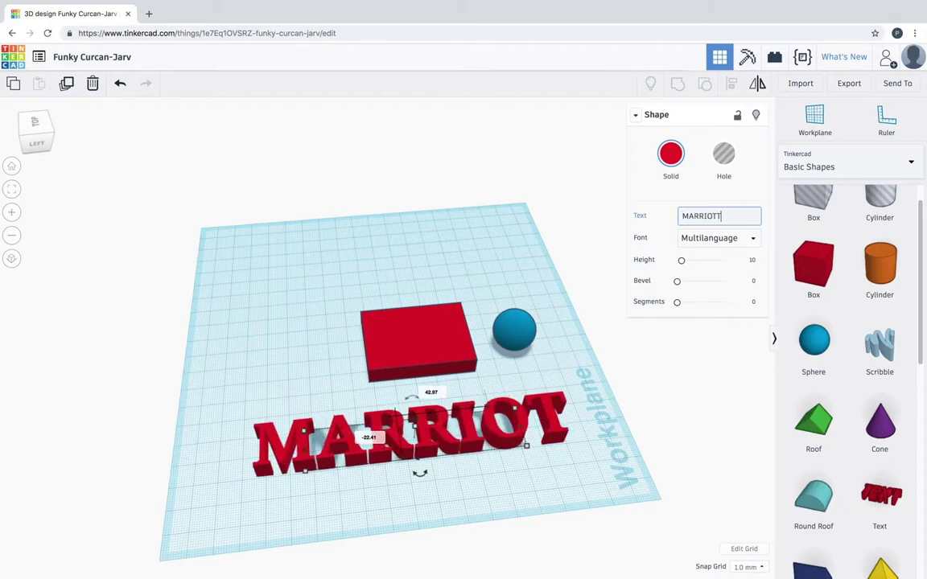
Step: Set the text font to Sans Mono, height 19.05 and bevel 0.76
{"action": "left_click", "coordinate": [749, 241]}
{"action": "left_click", "coordinate": [711, 272]}
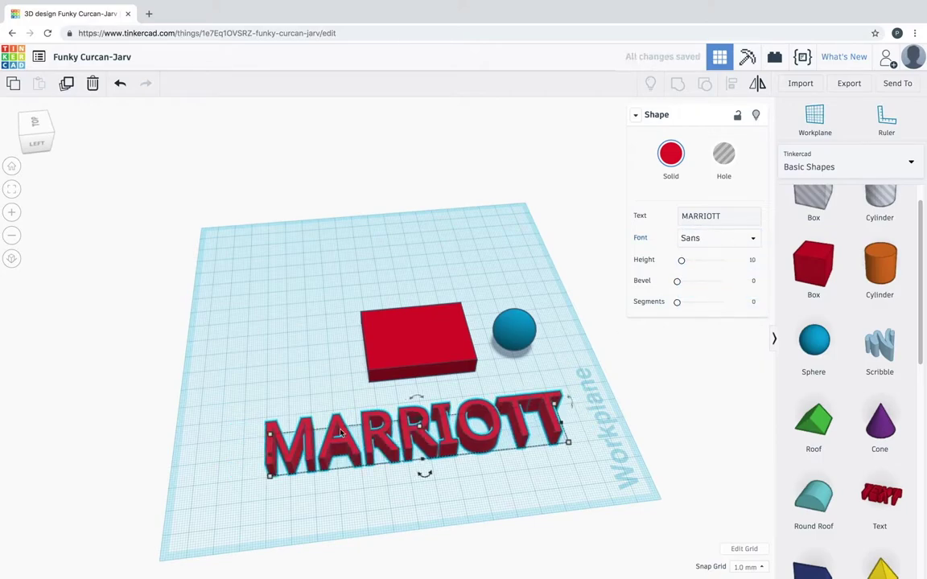
{"action": "left_click", "coordinate": [745, 241]}
{"action": "left_click", "coordinate": [703, 291]}
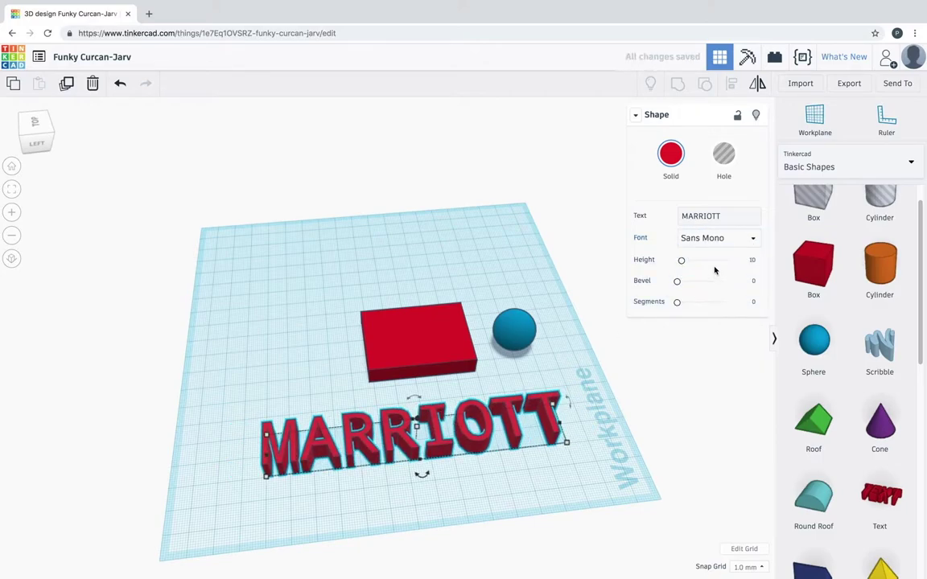
{"action": "mouse_move", "coordinate": [683, 263]}
{"action": "left_mouse_down"}
{"action": "mouse_move", "coordinate": [706, 261]}
{"action": "mouse_move", "coordinate": [685, 260]}
{"action": "mouse_move", "coordinate": [695, 284]}
{"action": "mouse_move", "coordinate": [729, 285]}
{"action": "mouse_move", "coordinate": [690, 284]}
{"action": "mouse_move", "coordinate": [685, 302]}
{"action": "mouse_move", "coordinate": [716, 302]}
{"action": "mouse_move", "coordinate": [677, 301]}
{"action": "left_mouse_up"}
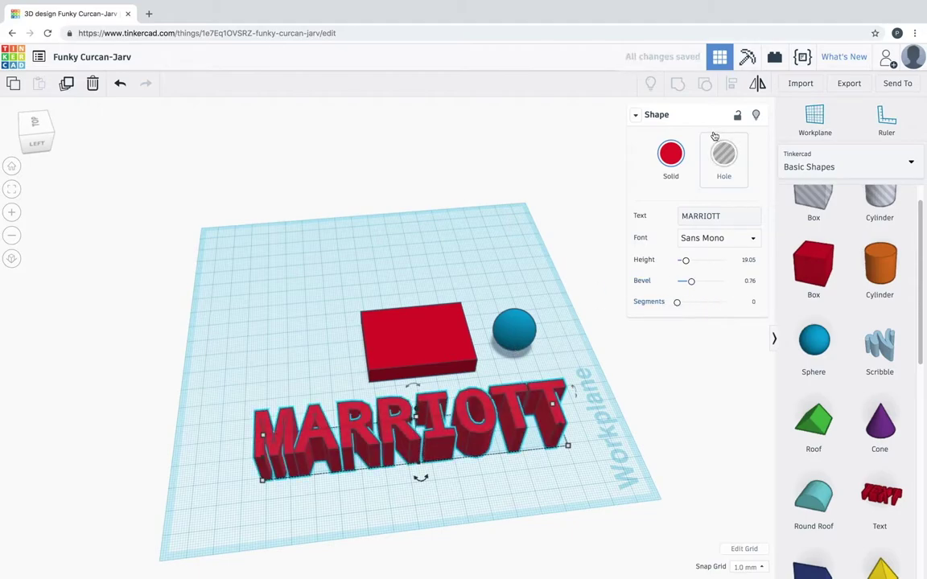
Step: Colour the MARRIOTT text yellow
{"action": "left_click", "coordinate": [670, 152]}
{"action": "left_click", "coordinate": [699, 255]}
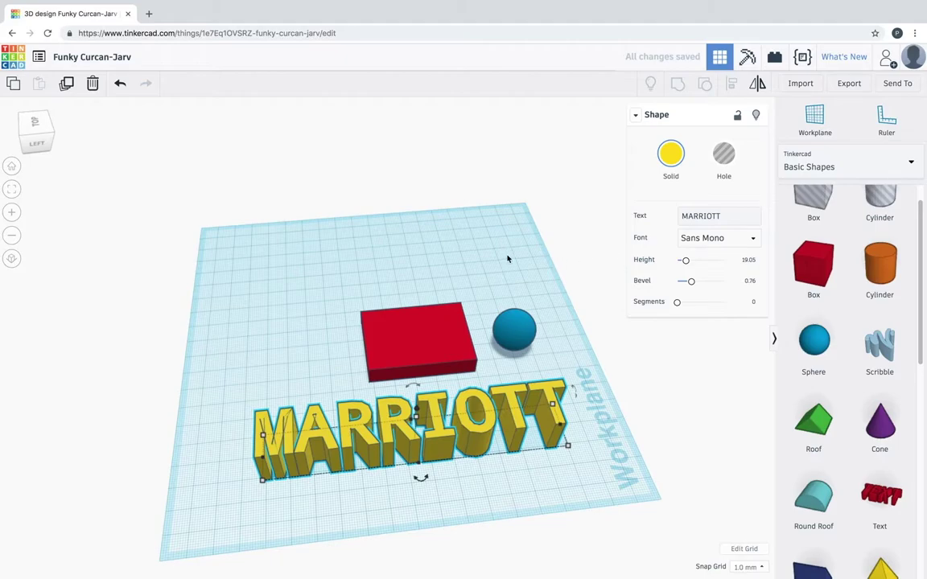
{"action": "left_click", "coordinate": [508, 258]}
Step: Move the MARRIOTT text back so it overlaps the red box's rear edge
{"action": "left_click_drag", "start_coordinate": [453, 419], "coordinate": [453, 413]}
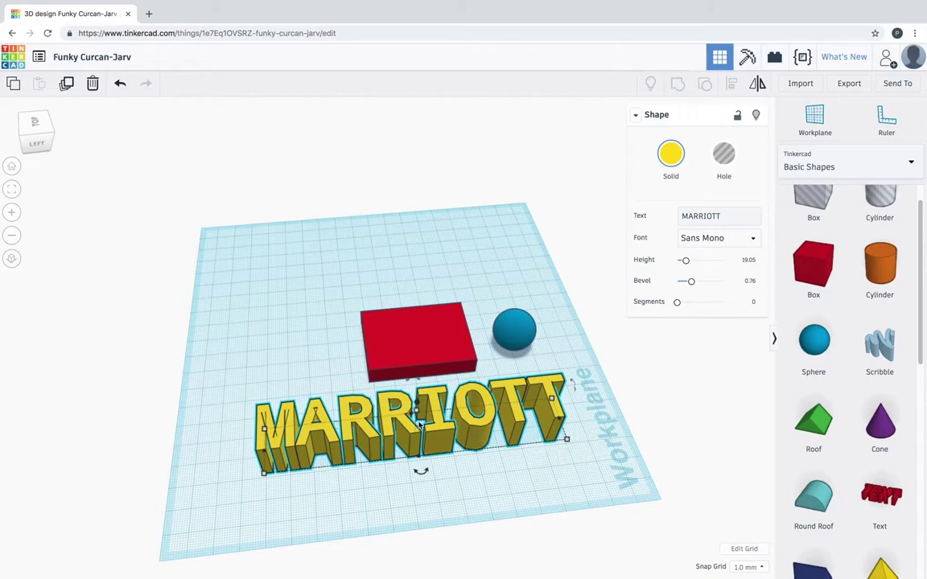
{"action": "left_click_drag", "start_coordinate": [413, 407], "coordinate": [478, 332]}
{"action": "key", "text": "Up"}
{"action": "key", "text": "Up"}
{"action": "key", "text": "Up"}
{"action": "key", "text": "Up"}
{"action": "key", "text": "Up"}
{"action": "key", "text": "Up"}
{"action": "key", "text": "Up"}
{"action": "key", "text": "Up"}
{"action": "key", "text": "Up"}
{"action": "key", "text": "Up"}
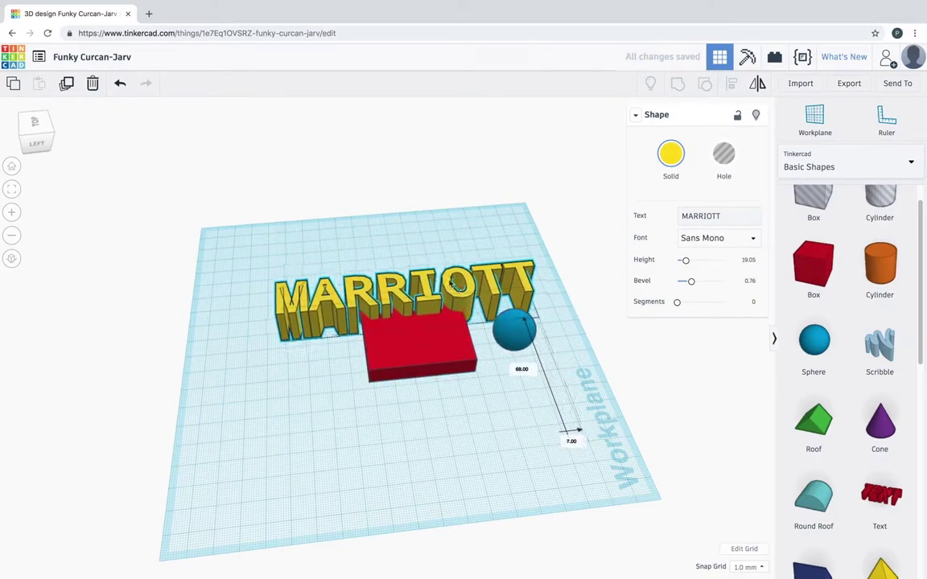